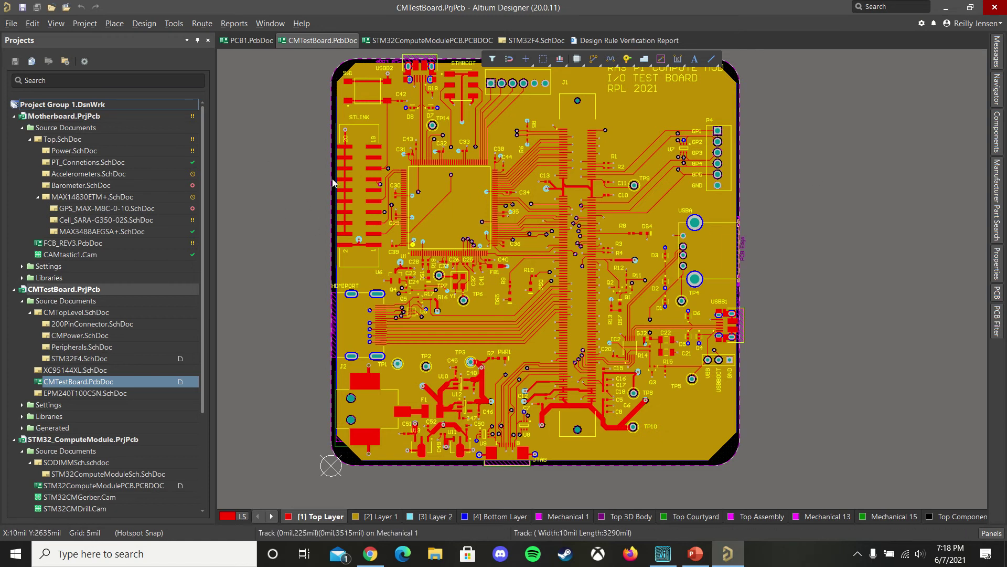
# Step: Open the Gerber setup for CMTestBoard and review the Layers To Plot list, including copper, mask, overlay and Mechanical 1/13/15
pyautogui.click(8, 24)
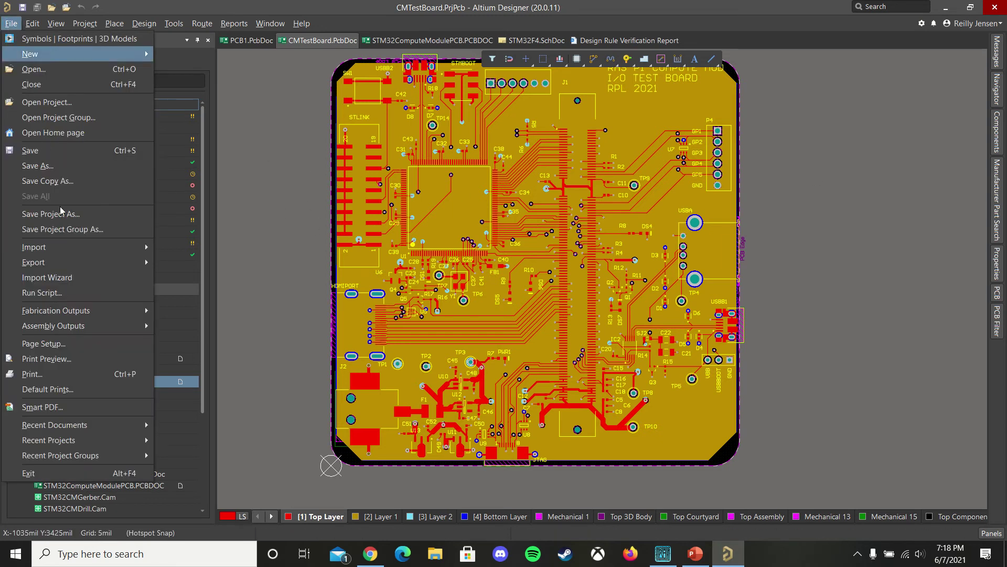
pyautogui.moveTo(142, 313)
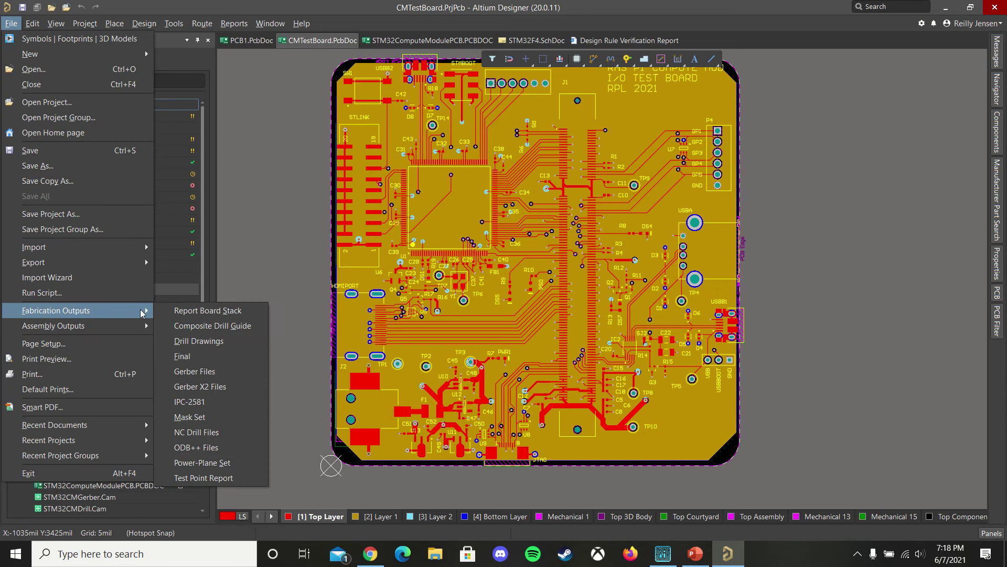
pyautogui.click(211, 371)
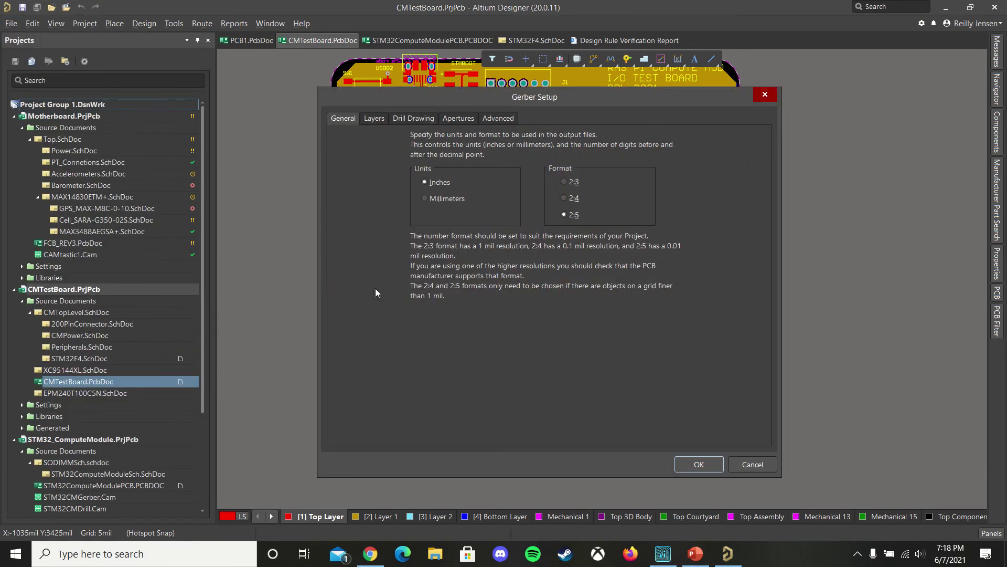
pyautogui.click(374, 120)
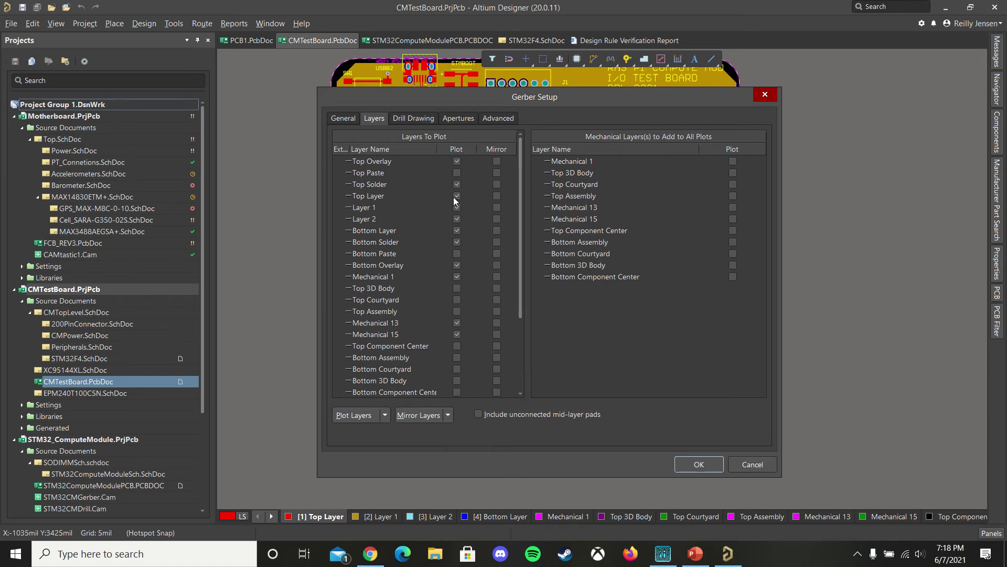
pyautogui.moveTo(522, 209); pyautogui.dragTo(525, 249)
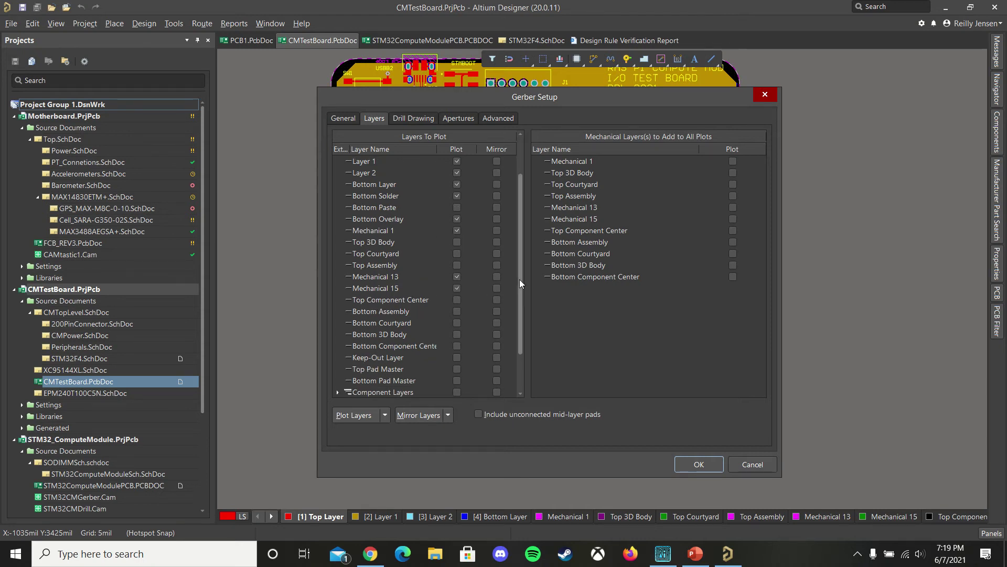
pyautogui.moveTo(519, 279); pyautogui.dragTo(521, 244)
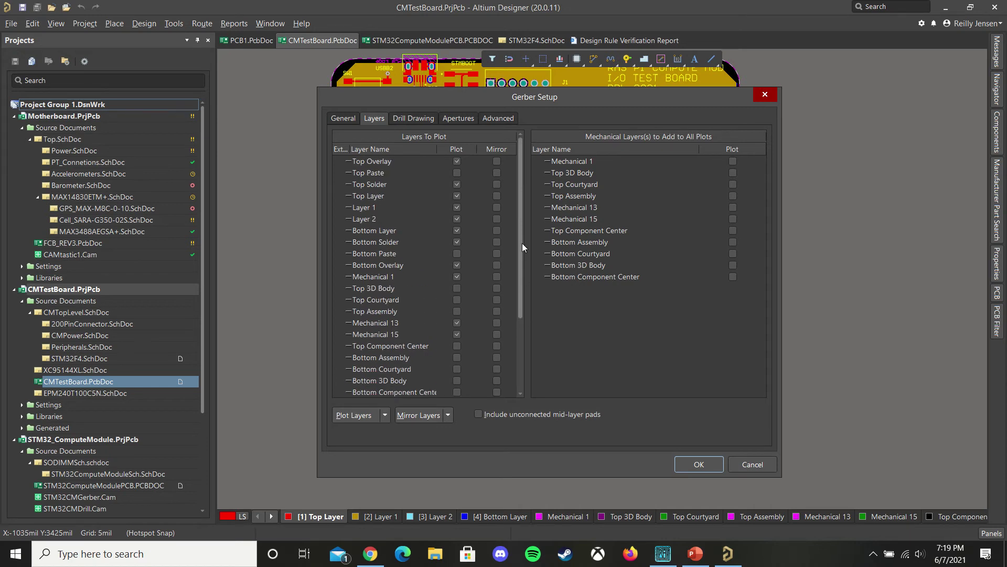
# Step: Review the Drill Drawing, Apertures and Advanced settings, then generate the Gerbers into CAMtastic1.Cam
pyautogui.click(426, 118)
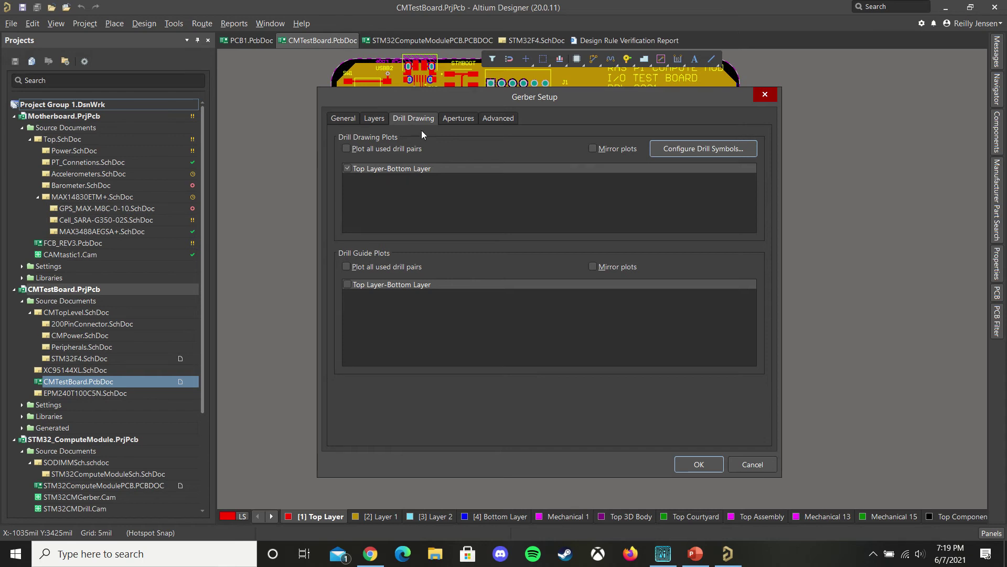
pyautogui.click(457, 119)
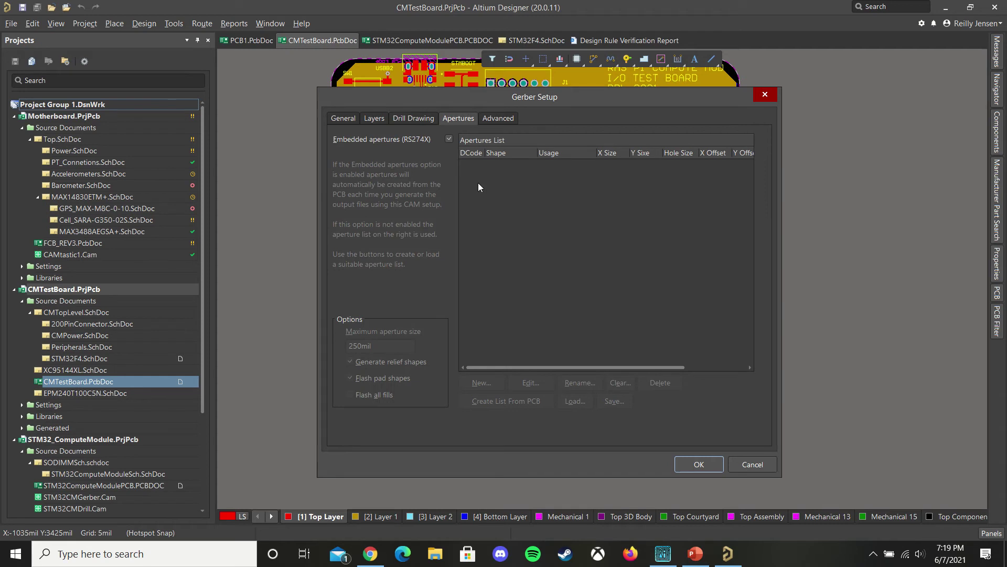
pyautogui.click(496, 117)
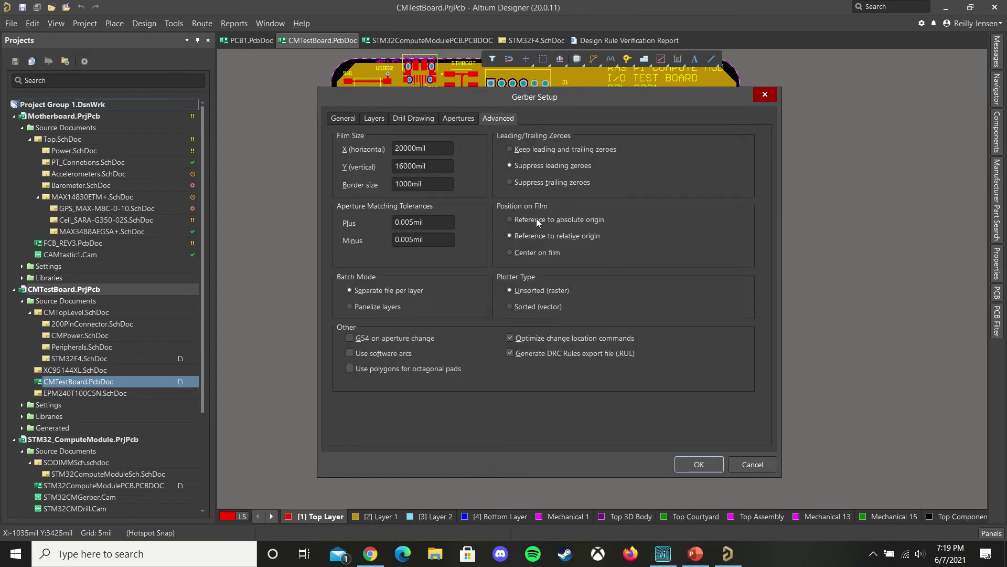
pyautogui.click(704, 464)
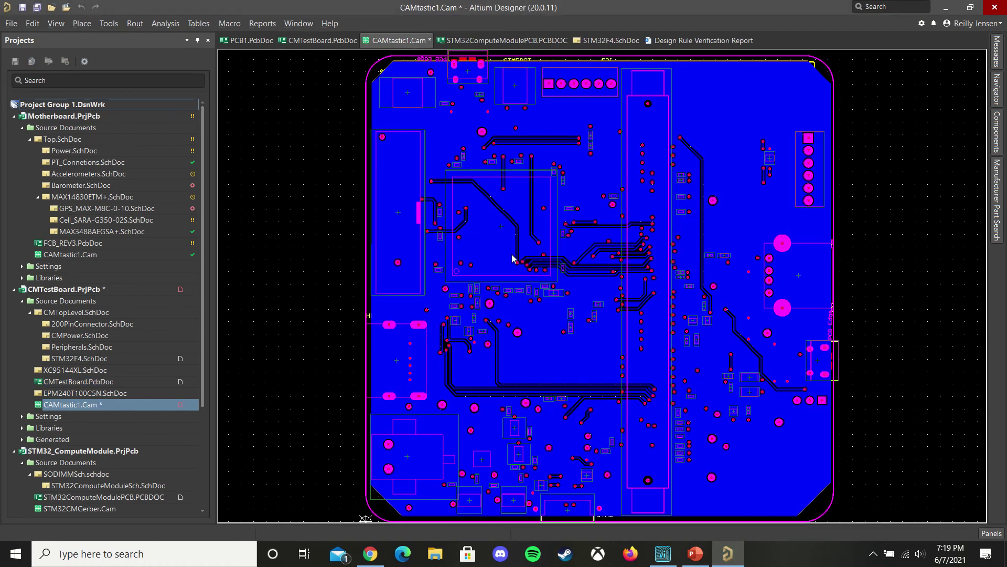
# Step: Save the CAMtastic document under the new name CMTestBoardCAM1.Cam
pyautogui.hotkey('ctrl', 's')
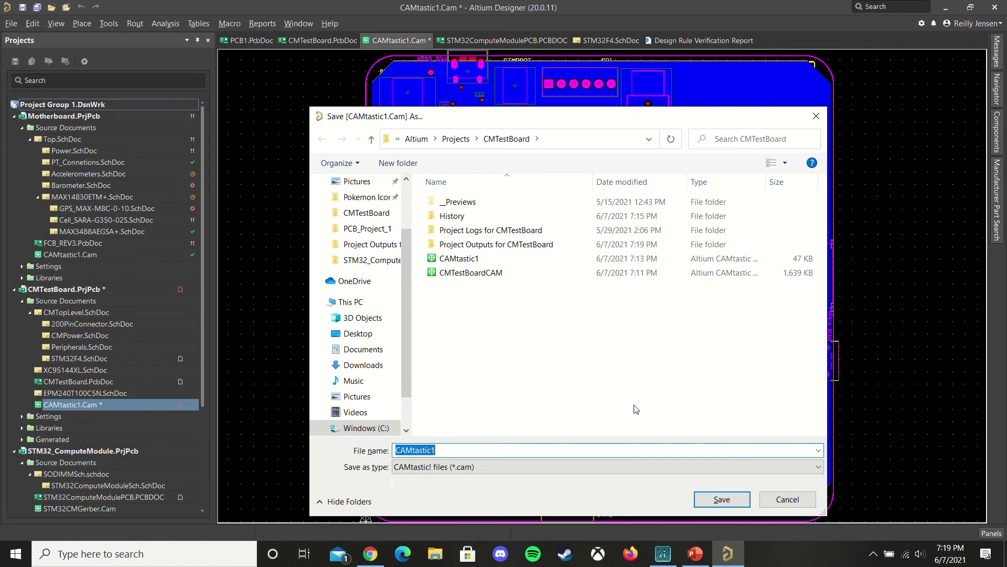
pyautogui.click(703, 499)
pyautogui.doubleClick(397, 449)
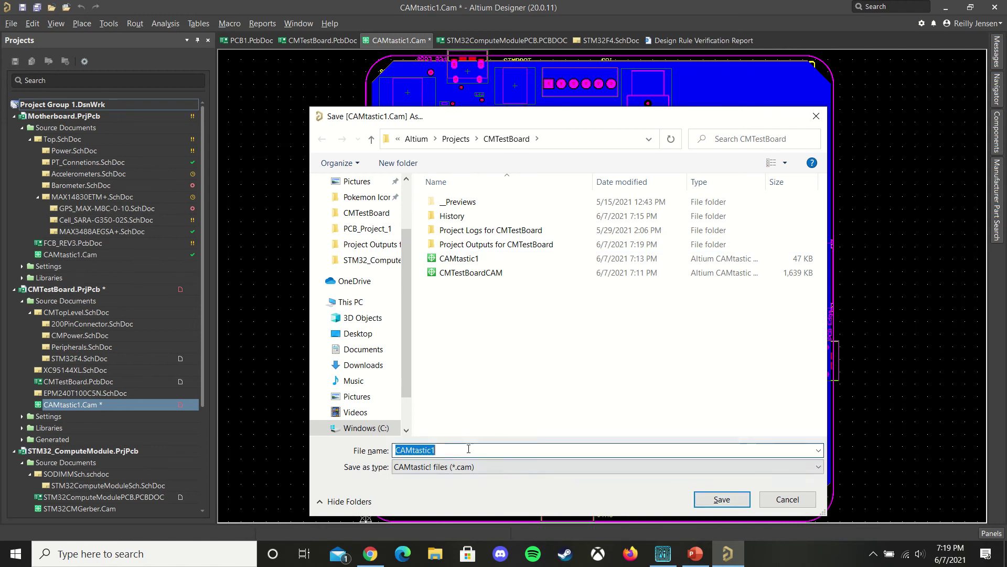
pyautogui.write('CMTestBoardCA')
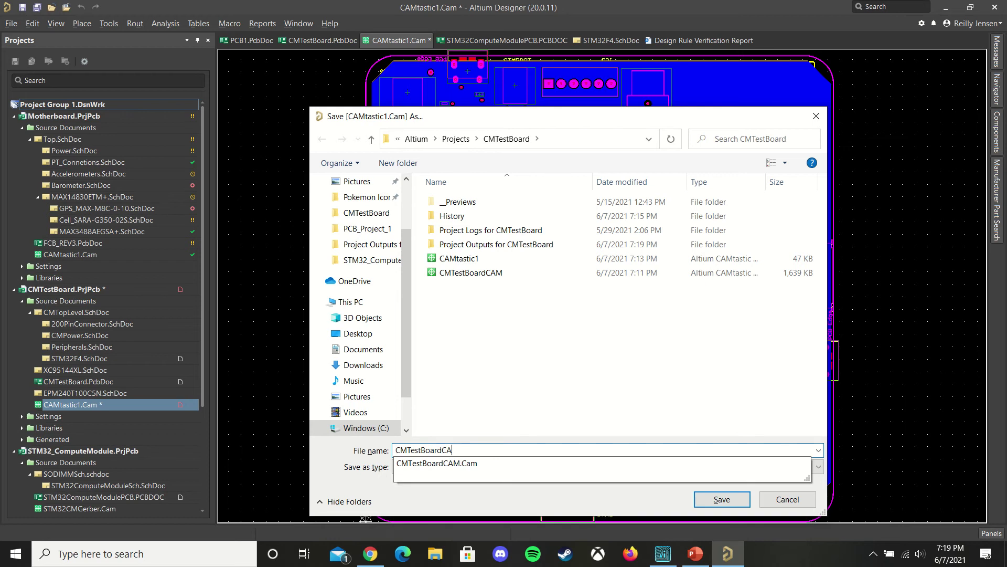
pyautogui.write('M1')
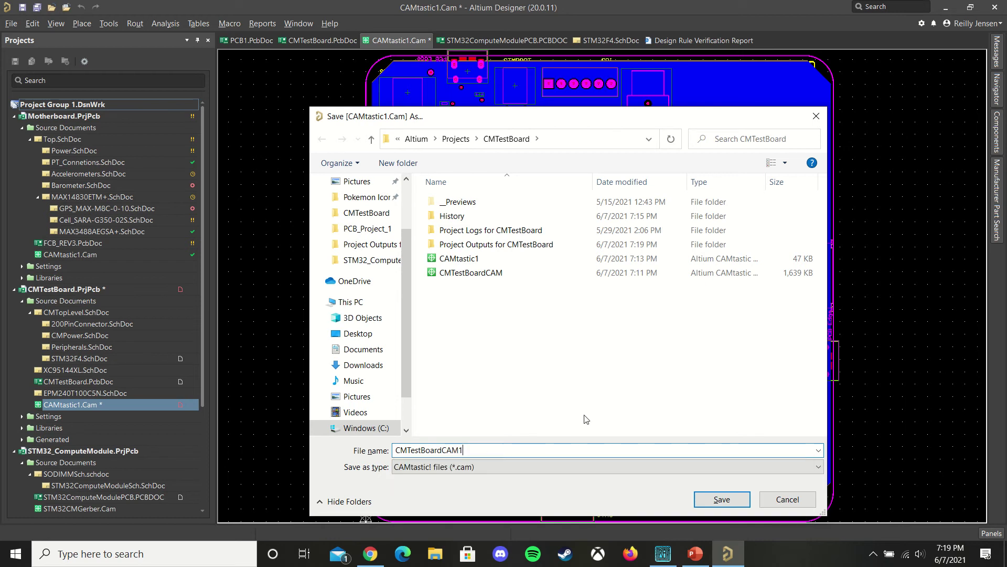
pyautogui.click(721, 499)
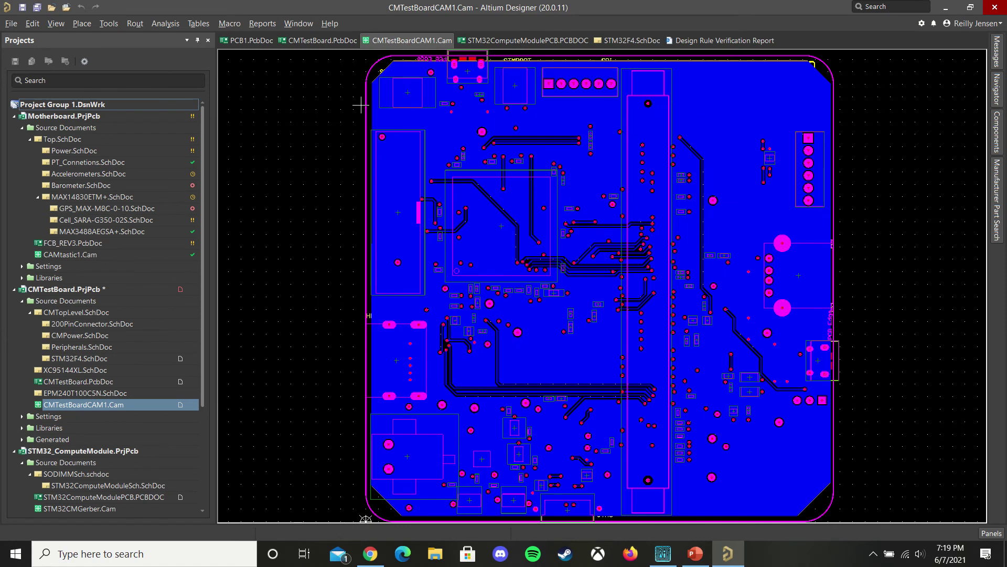
# Step: Export the CAM data as Gerber, keeping the 2:3 inch absolute format, to list the 11 layer files
pyautogui.click(11, 24)
pyautogui.moveTo(79, 262)
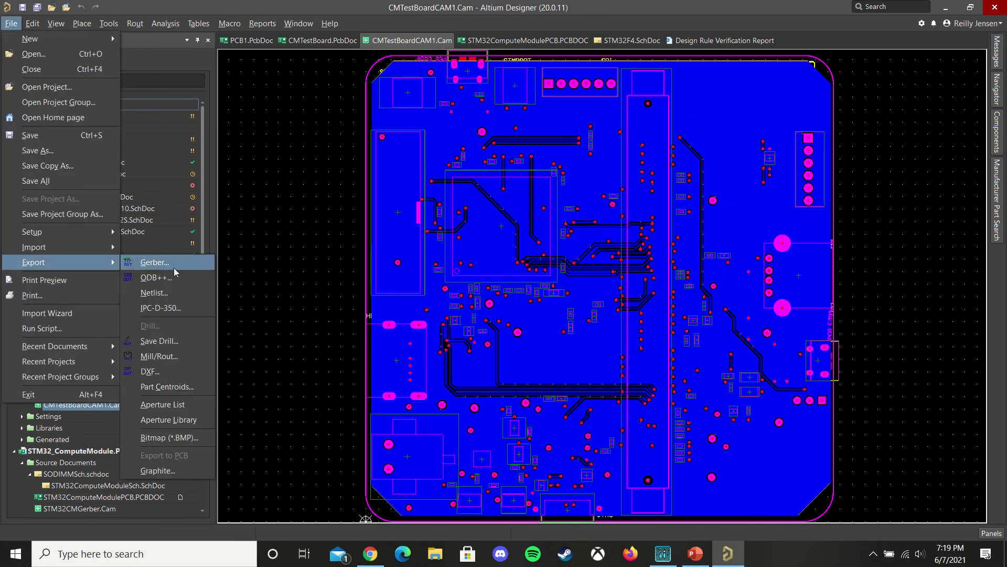
pyautogui.click(175, 266)
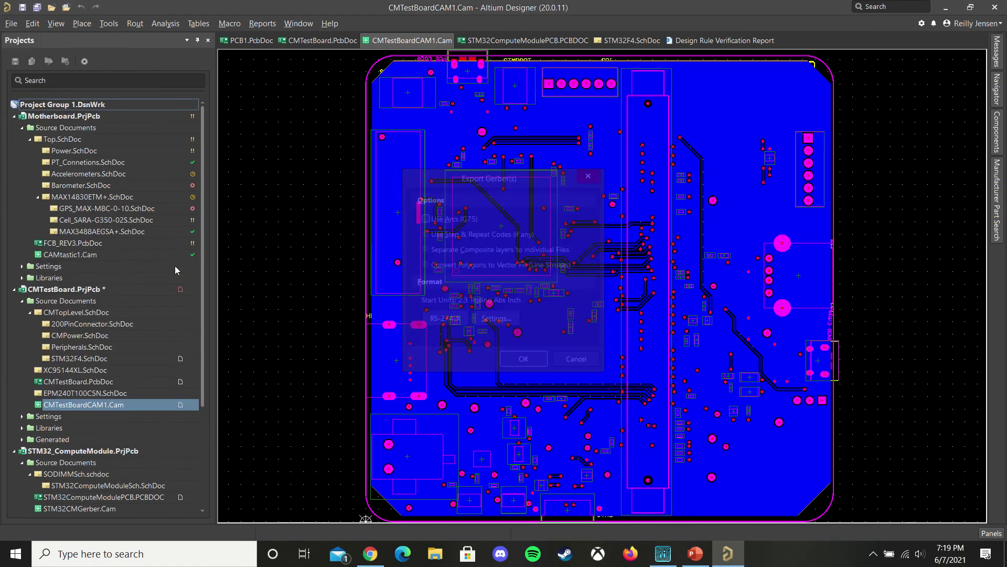
pyautogui.click(495, 321)
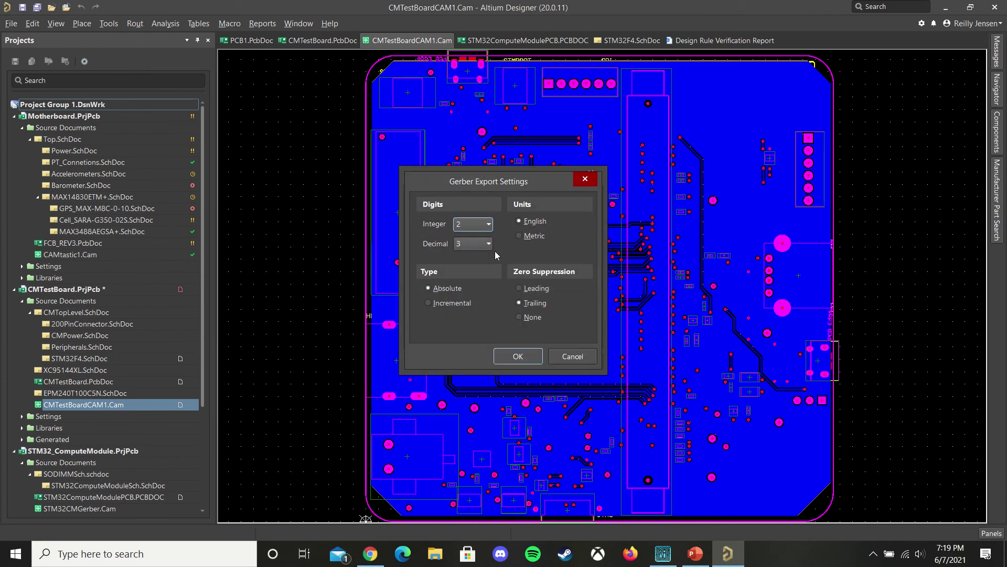
pyautogui.click(503, 361)
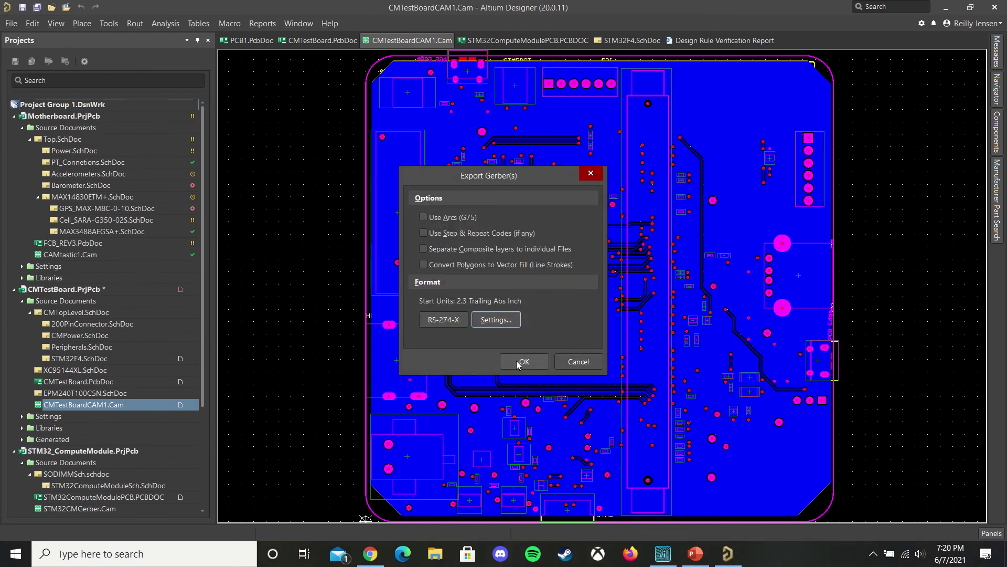
pyautogui.click(517, 361)
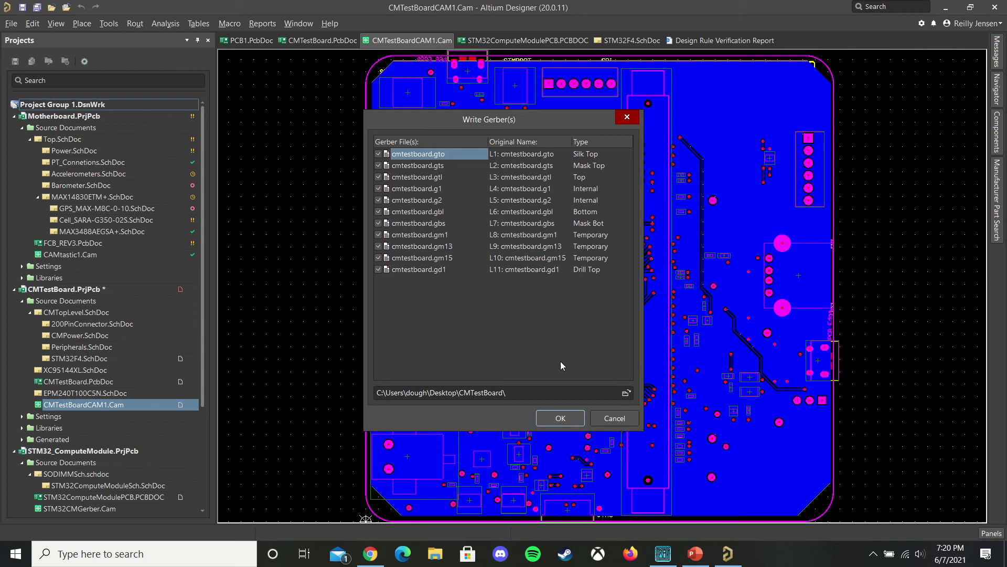
# Step: Set Desktop\CMTestBoard as the output folder and write the eleven Gerber files there
pyautogui.click(626, 393)
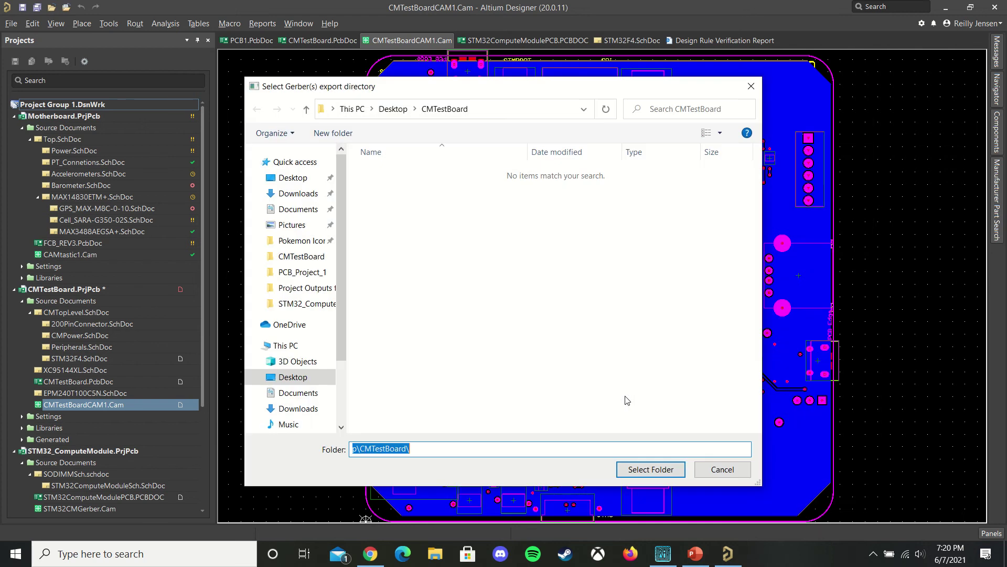
pyautogui.click(389, 112)
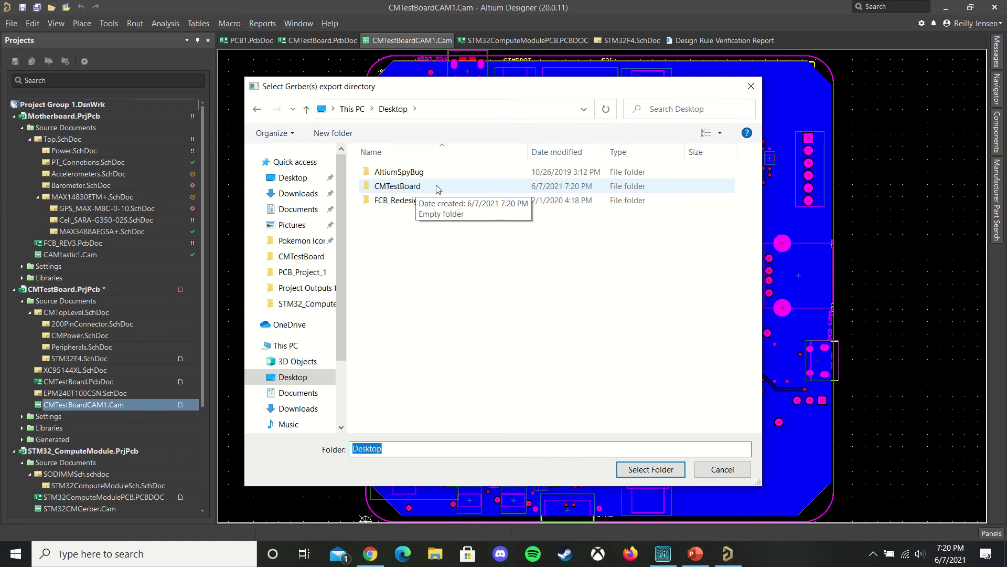
pyautogui.doubleClick(436, 185)
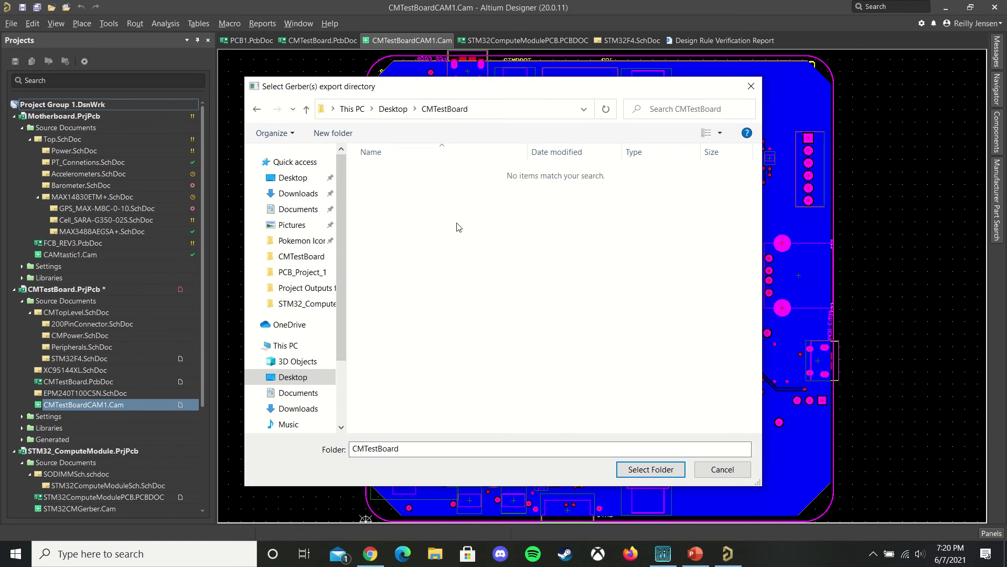
pyautogui.click(654, 471)
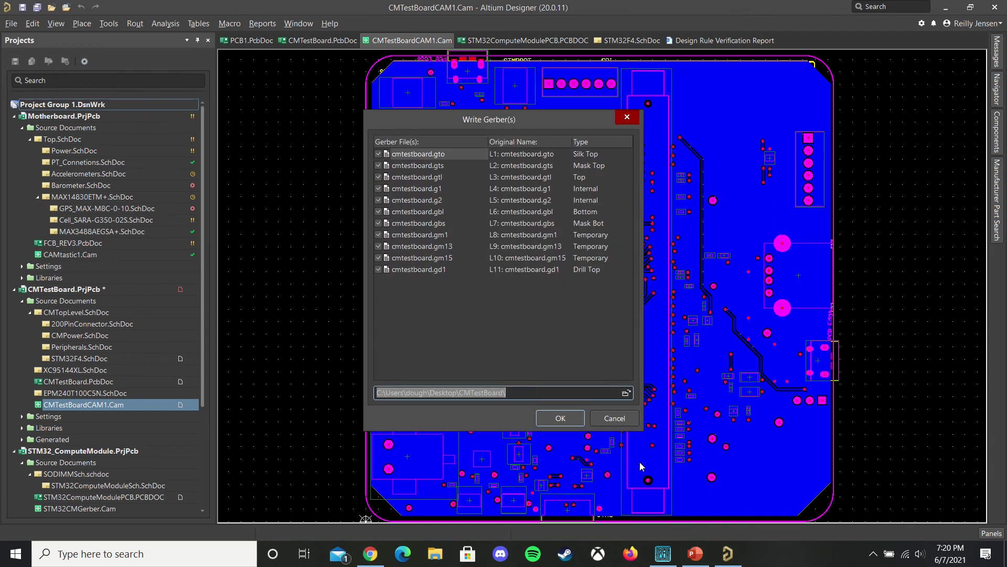
pyautogui.click(556, 419)
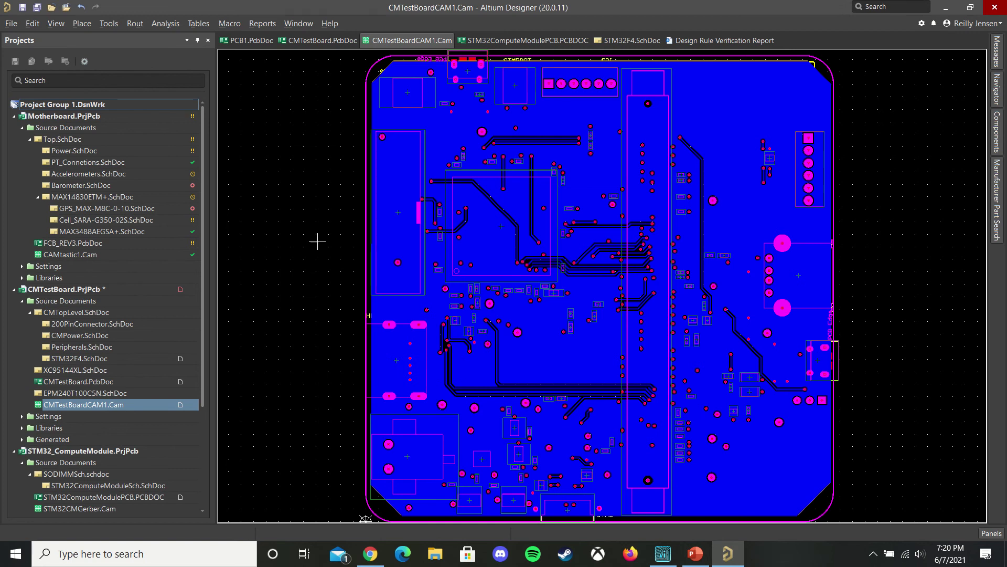
# Step: From CMTestBoard.PcbDoc, generate NC drill files in 2:5 inch format and import the drill data into CAMtastic1.Cam
pyautogui.doubleClick(120, 382)
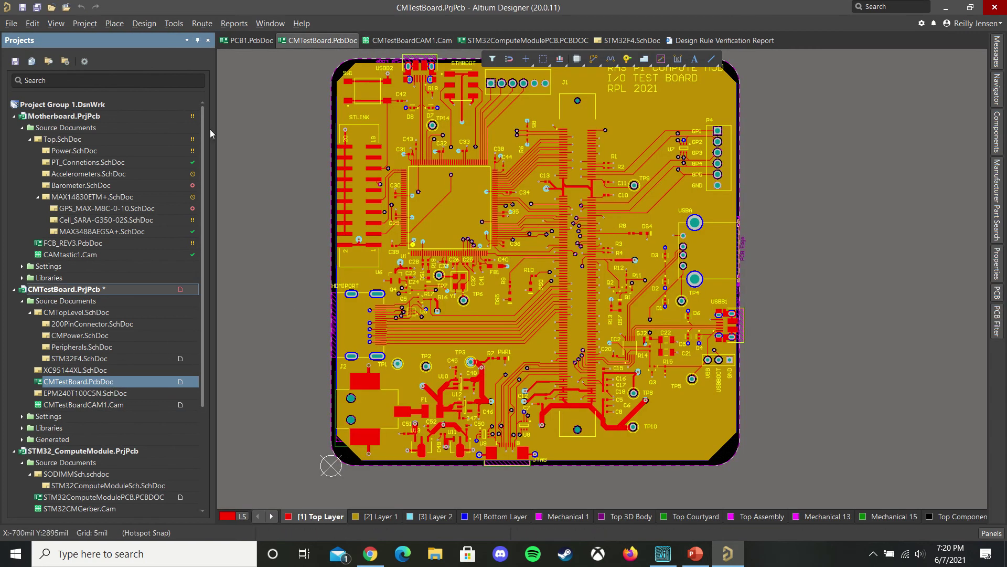
pyautogui.click(11, 23)
pyautogui.moveTo(105, 312)
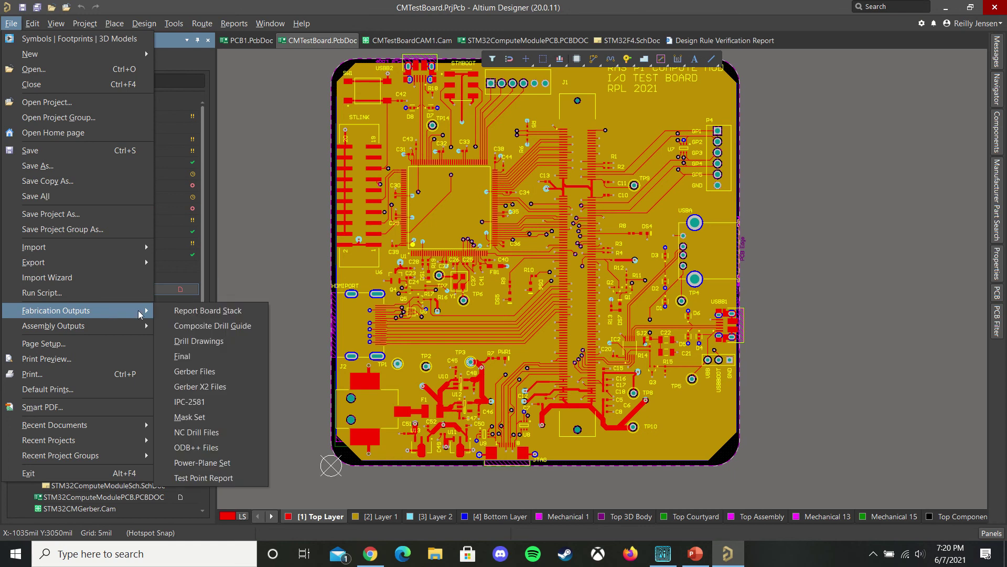
pyautogui.click(219, 431)
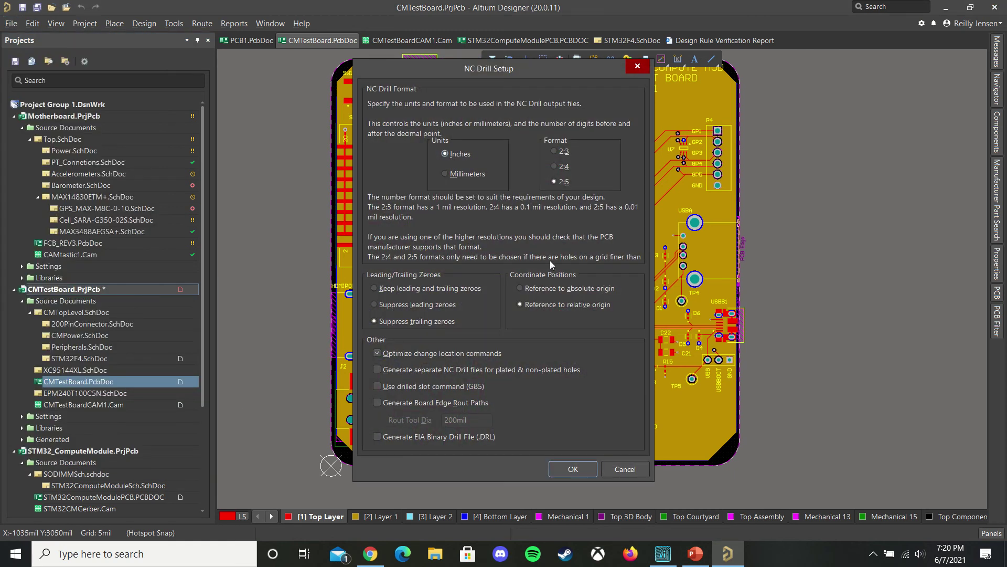
pyautogui.click(560, 470)
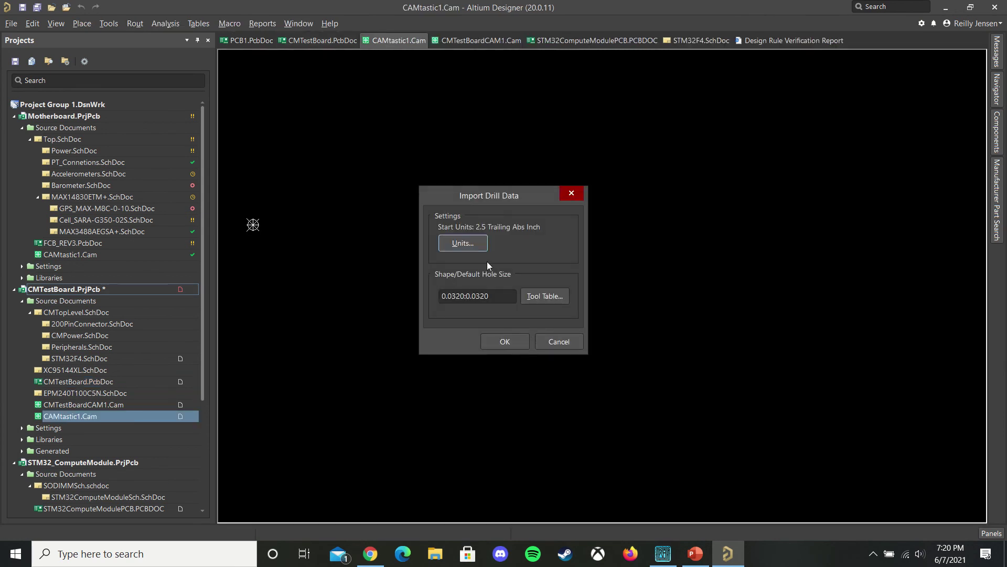
pyautogui.click(503, 343)
# Step: Import the mill/route data into the drill CAM document as well
pyautogui.click(504, 342)
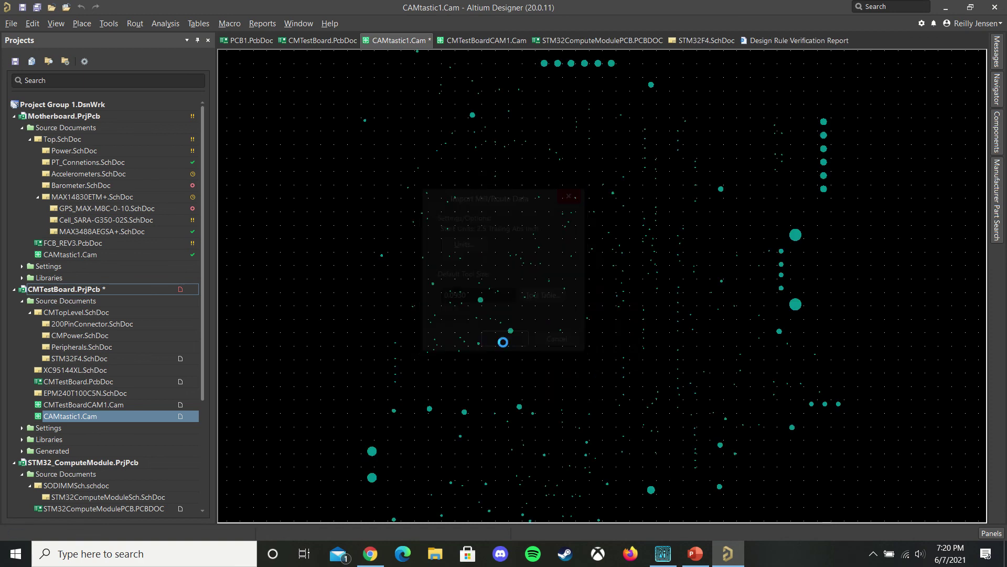
pyautogui.scroll(1, 515, 311)
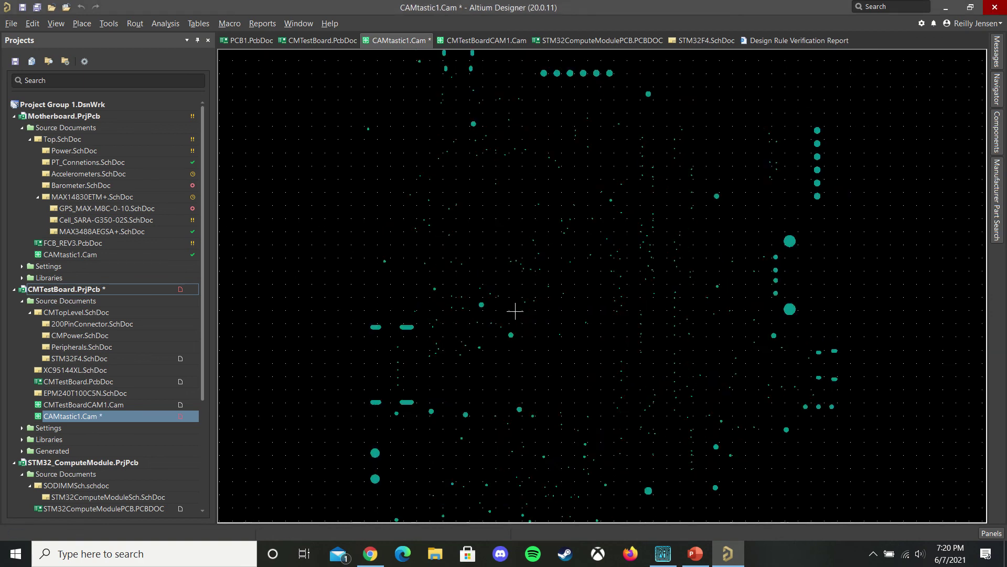
pyautogui.keyDown('ctrl'); pyautogui.scroll(-1, 515, 311); pyautogui.keyUp('ctrl')
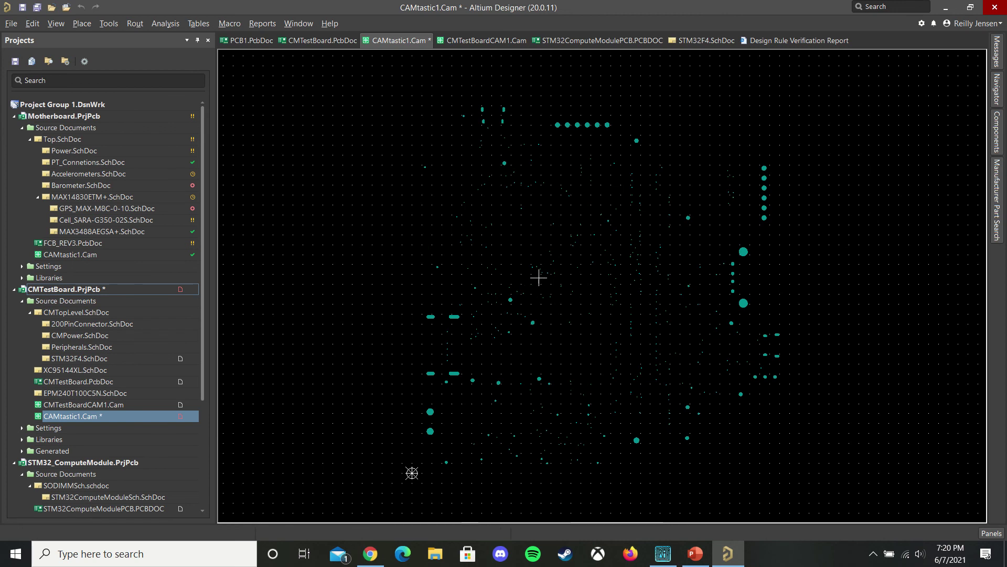
# Step: Save the drill CAM document as CMTestBoardDrill.Cam
pyautogui.hotkey('ctrl', 's')
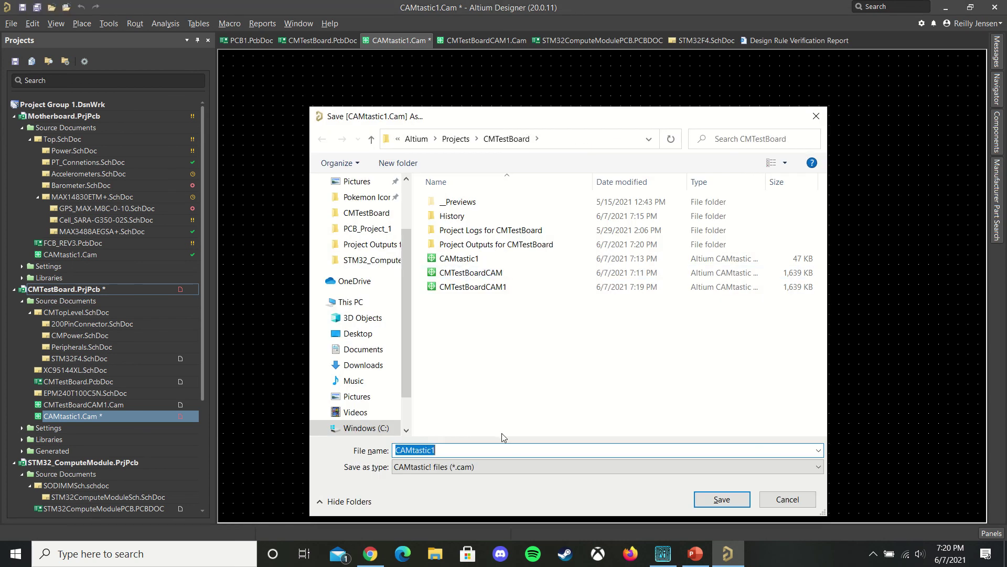
pyautogui.write('CMTest')
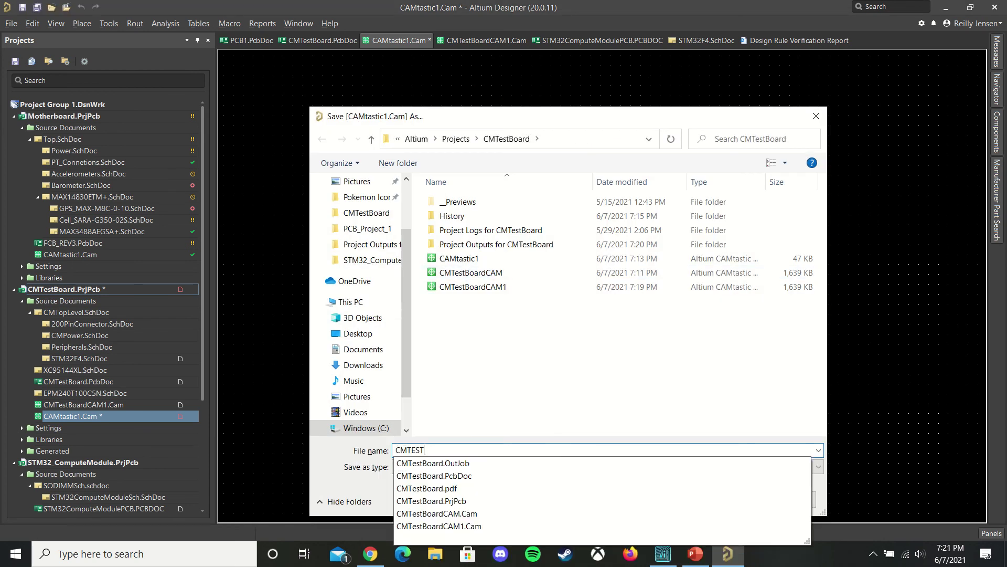
pyautogui.write('BoardDrill')
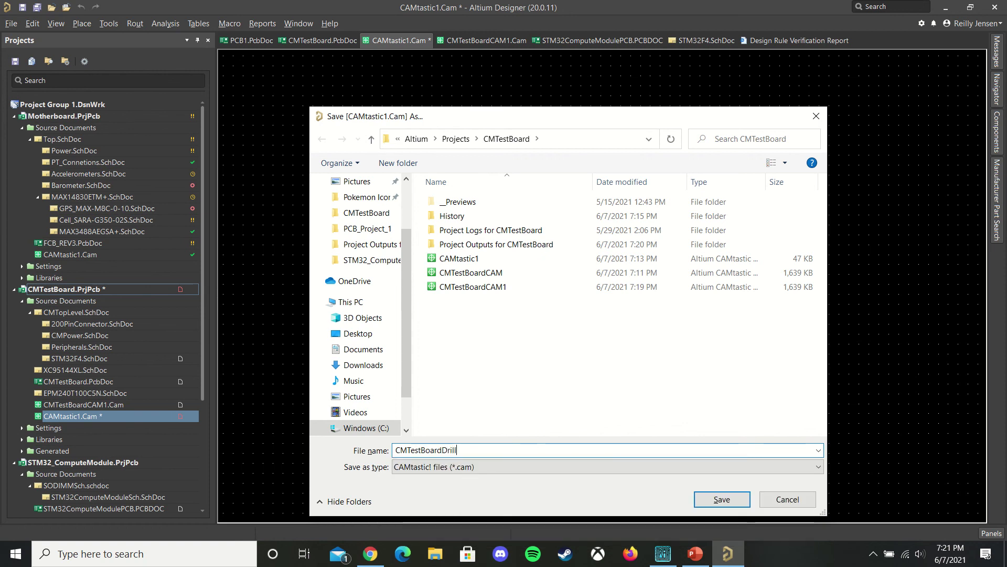
pyautogui.click(726, 500)
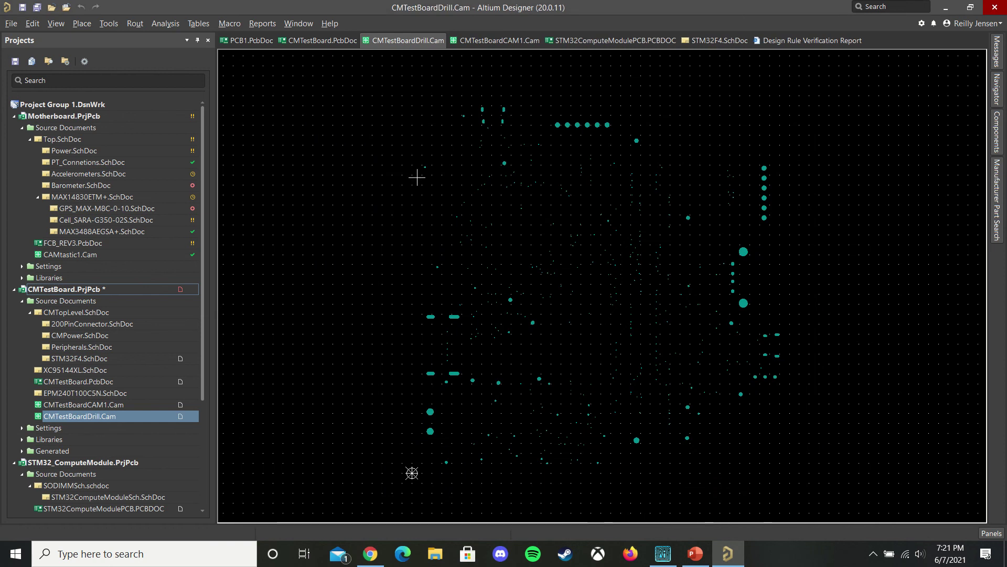
# Step: Export the drill data as Gerber, writing cmtestboard-roundholes.txt and cmtestboard-slotholes.txt to the CMTestBoard folder
pyautogui.click(11, 24)
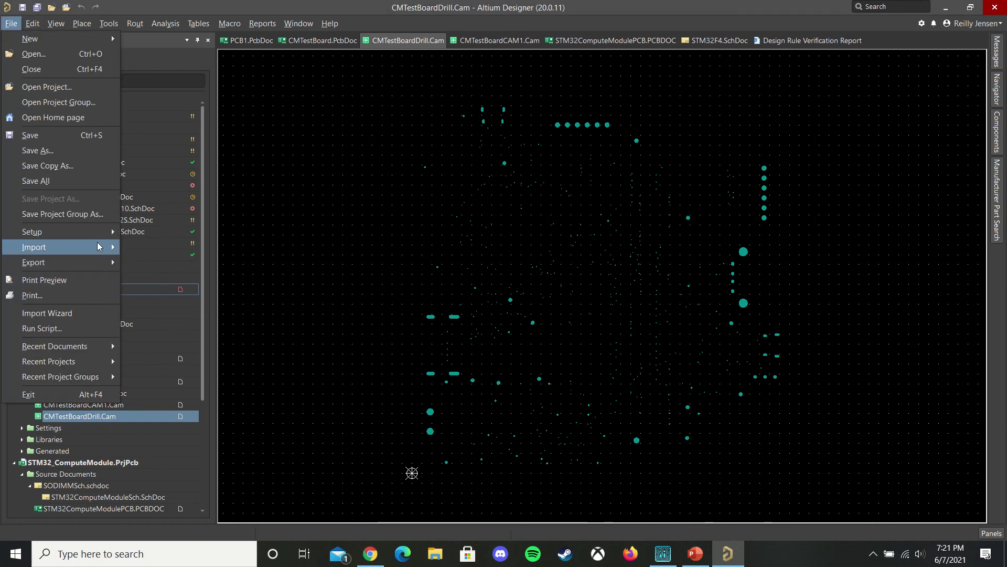
pyautogui.moveTo(98, 260)
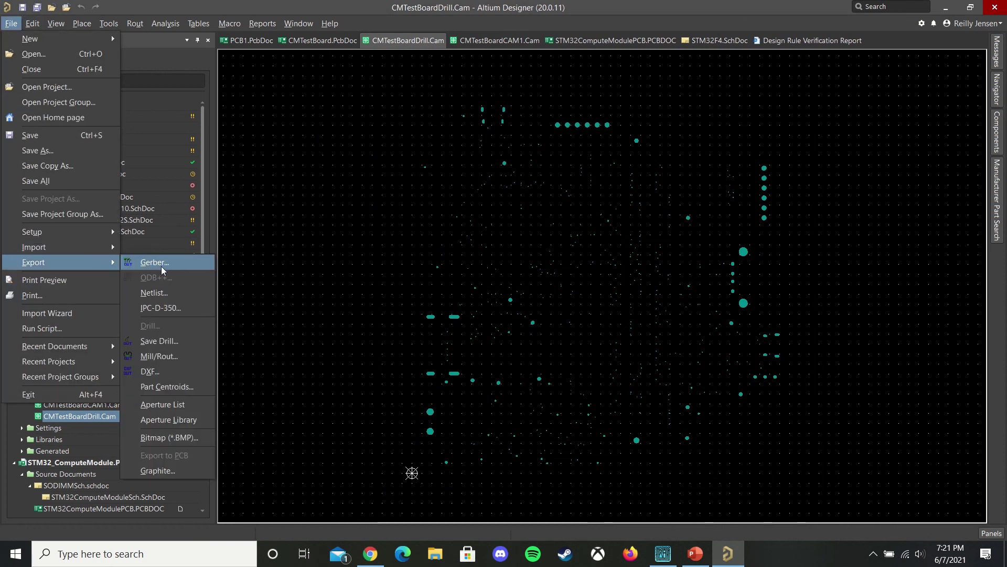
pyautogui.click(161, 264)
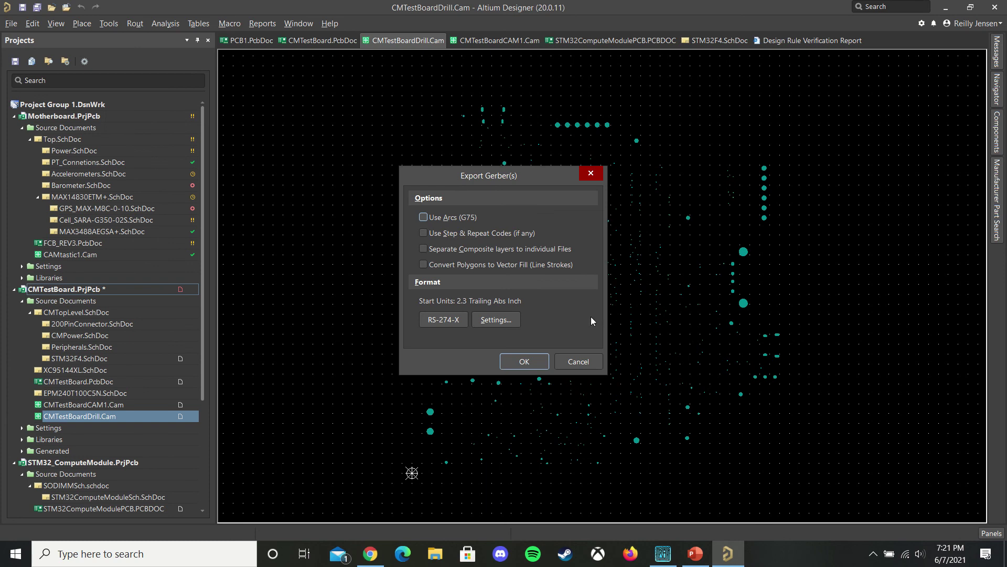
pyautogui.click(537, 361)
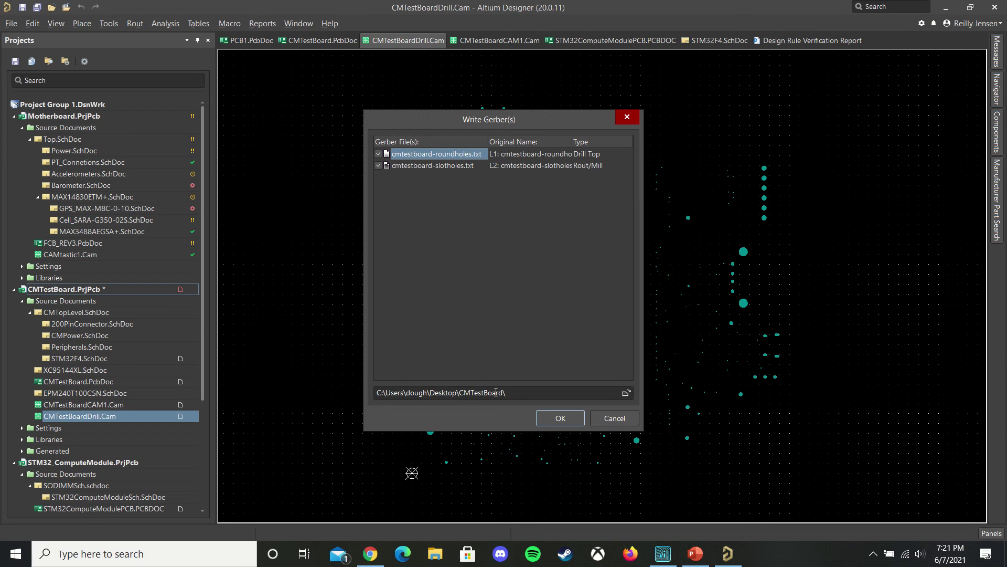
pyautogui.click(561, 418)
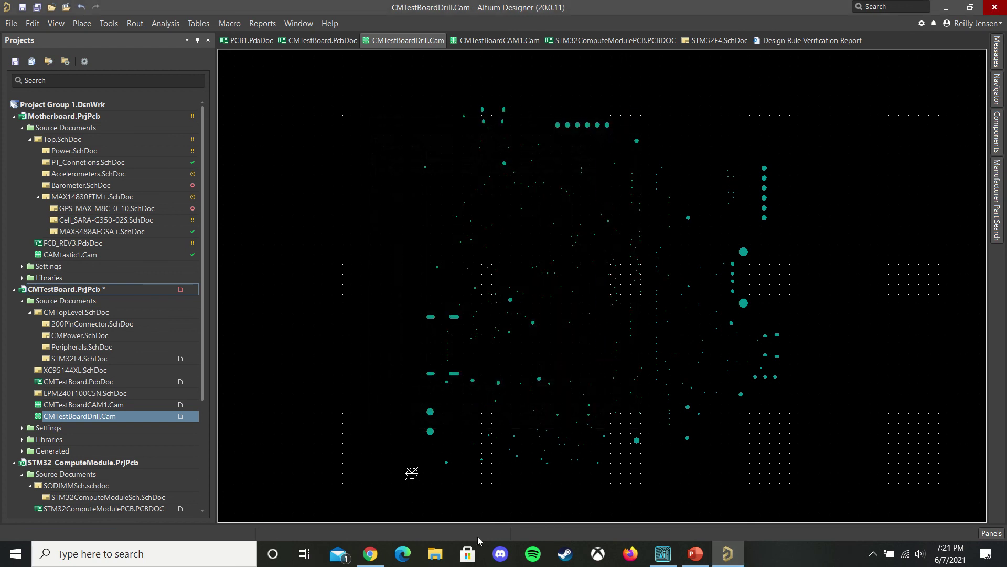
# Step: Browse to Desktop\CMTestBoard in File Explorer to confirm the 13 exported Gerber and drill files
pyautogui.click(437, 552)
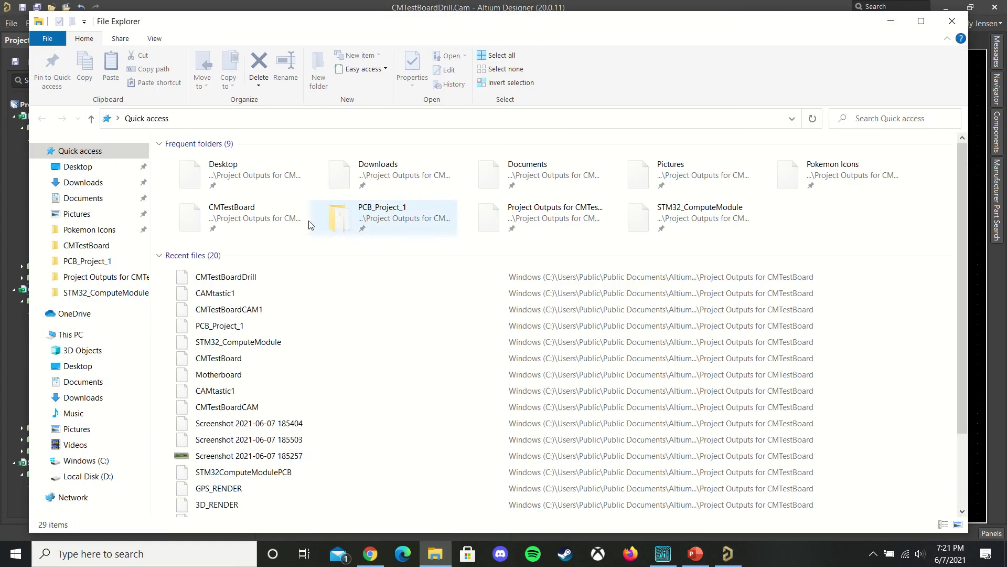
pyautogui.doubleClick(244, 171)
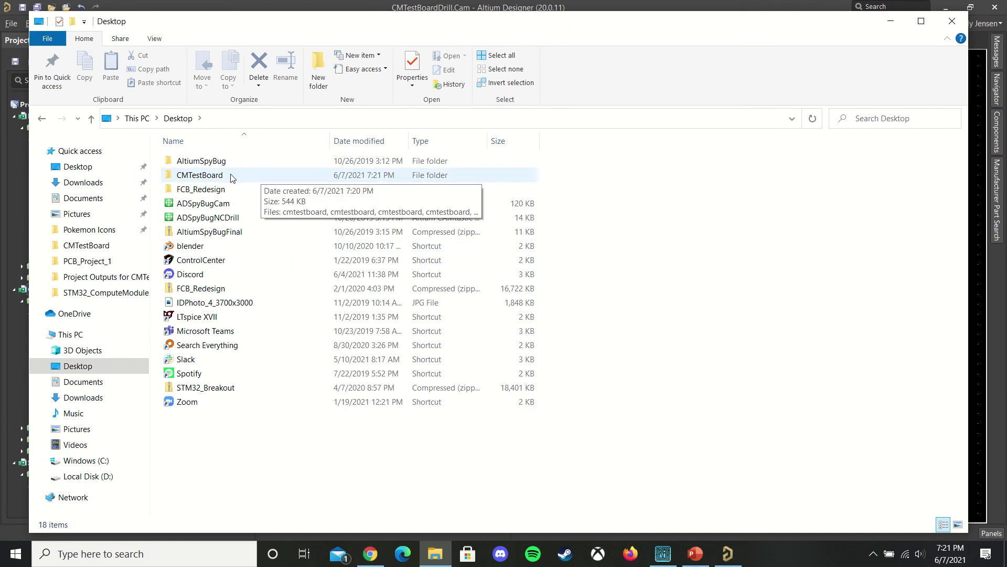
pyautogui.doubleClick(233, 176)
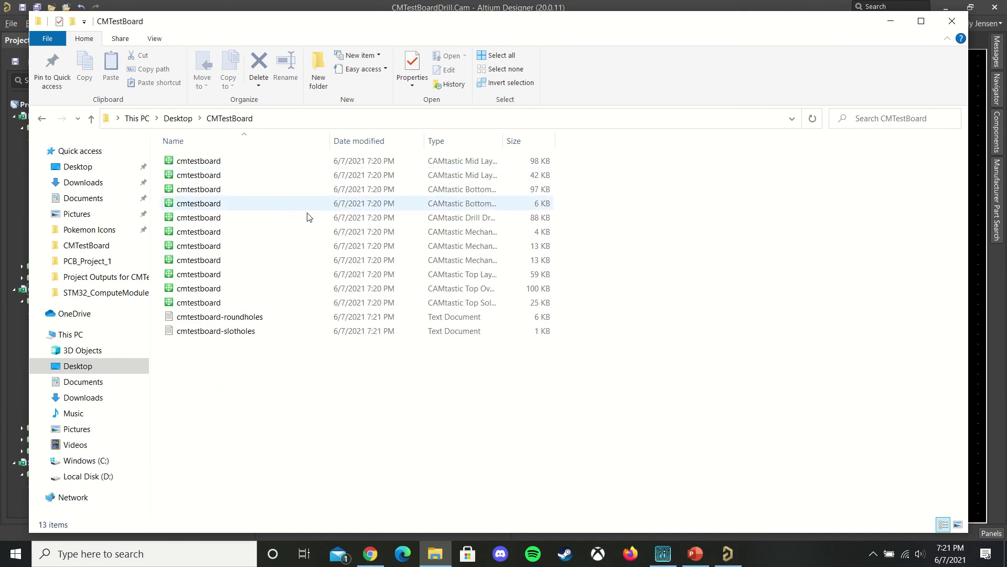